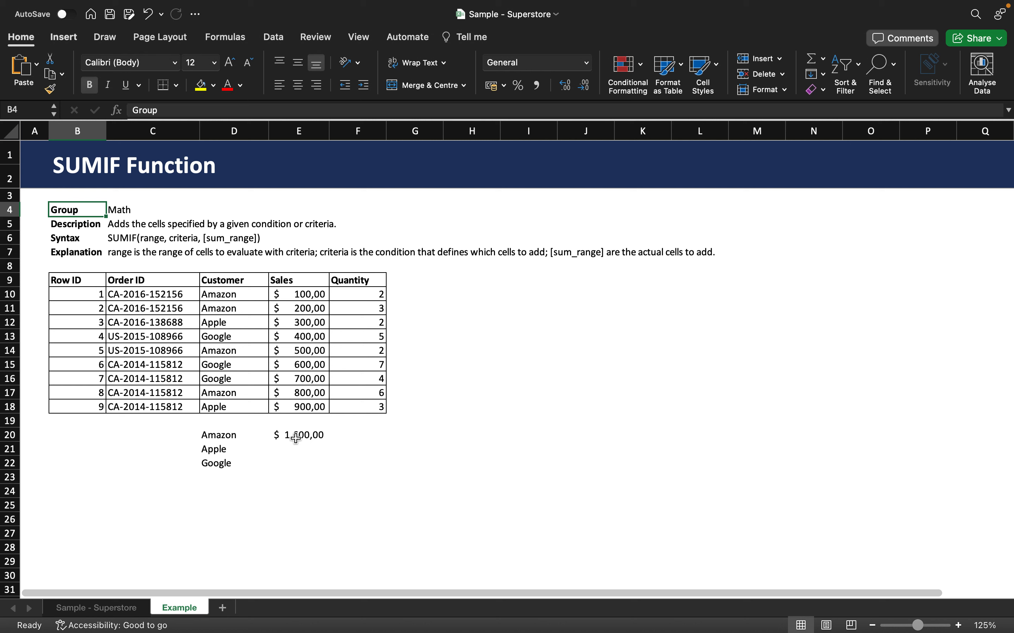
Examine the Amazon SUMIF formula in E20 and the Amazon sales amounts in E10, E11, E14 and E17.
left_click(295, 440)
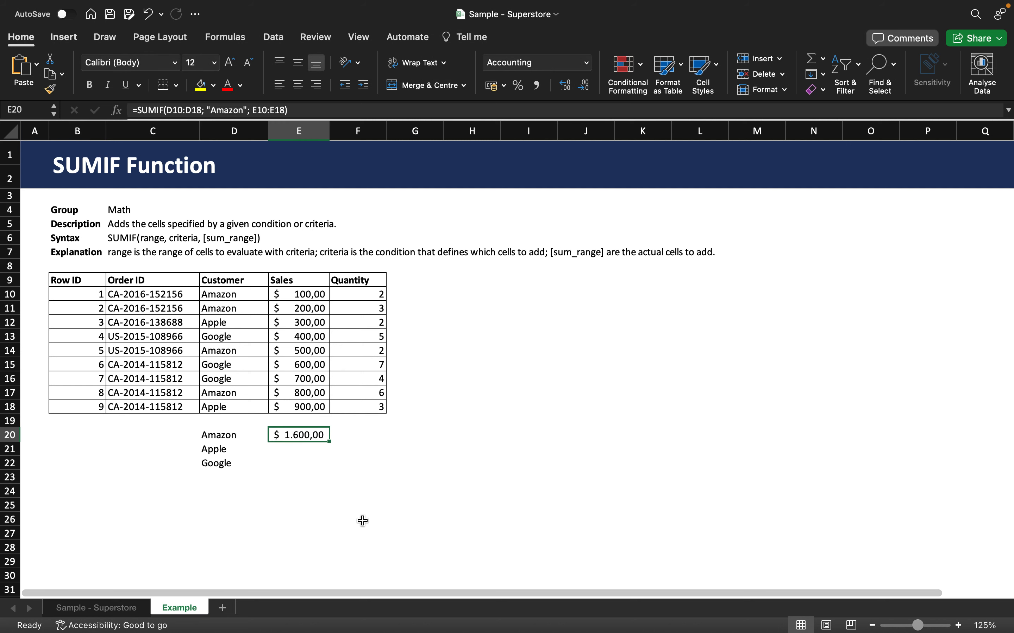
double_click(293, 435)
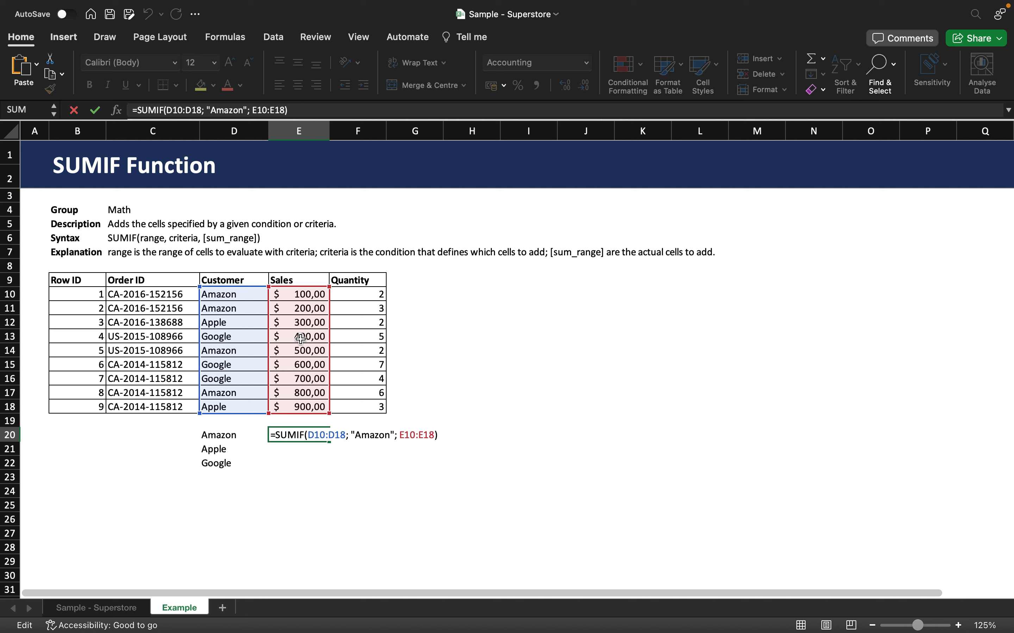
type("#")
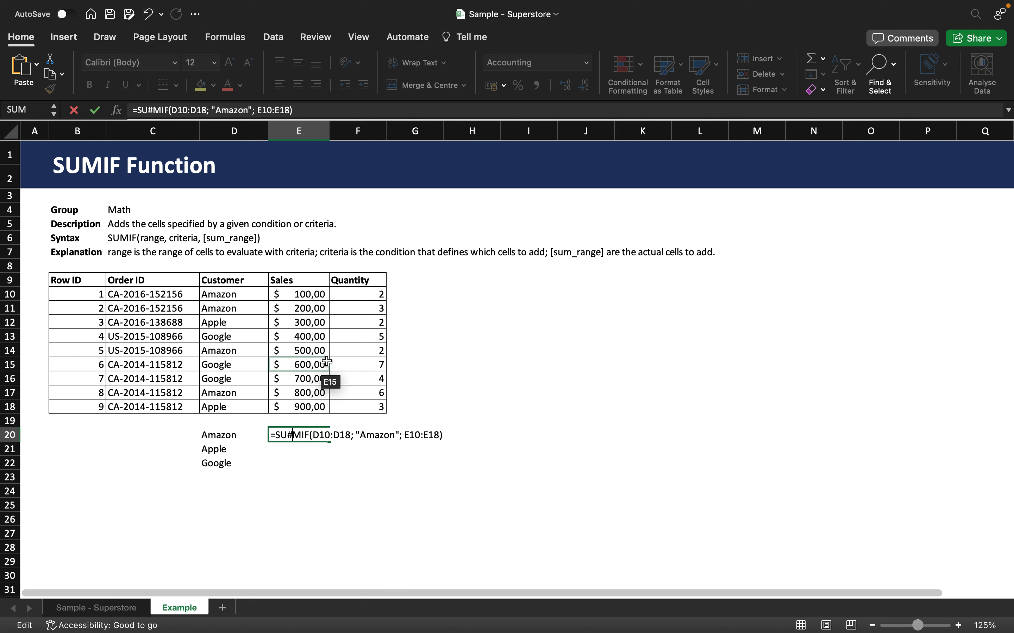
key("Return")
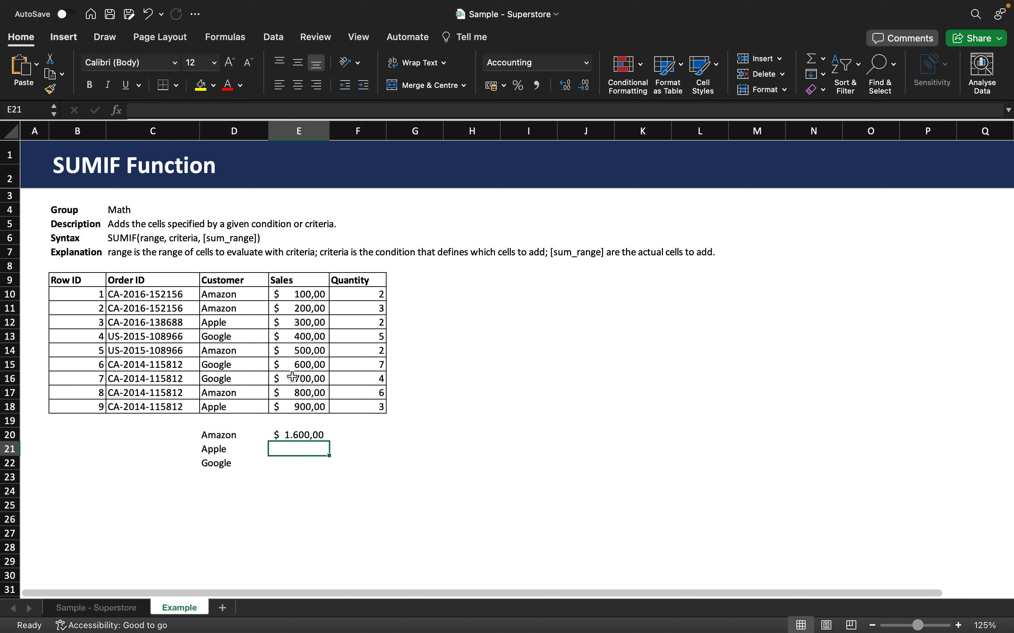
left_click(314, 295)
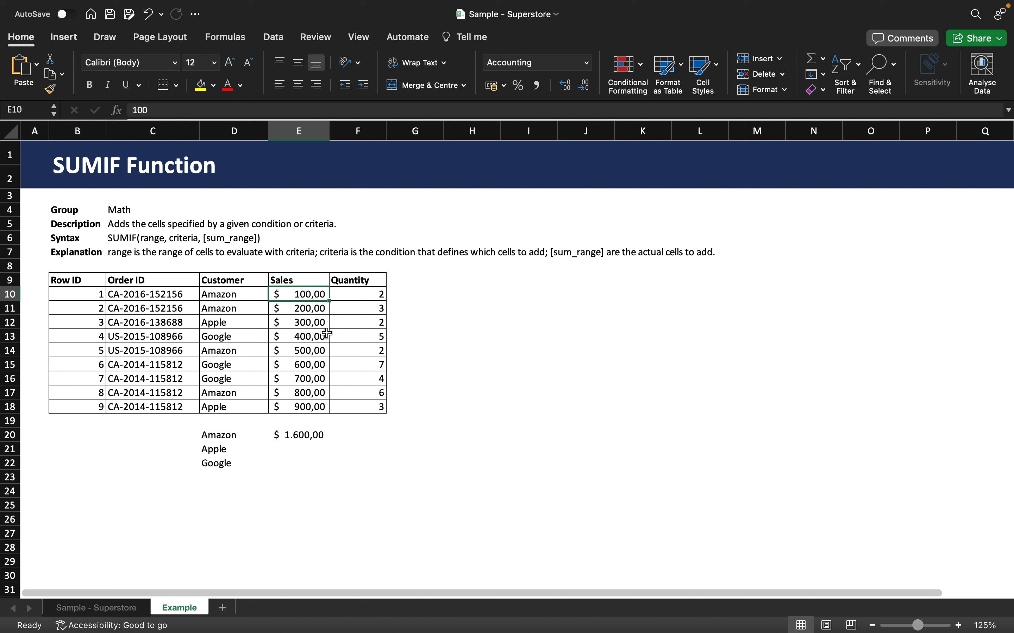
left_click(298, 307)
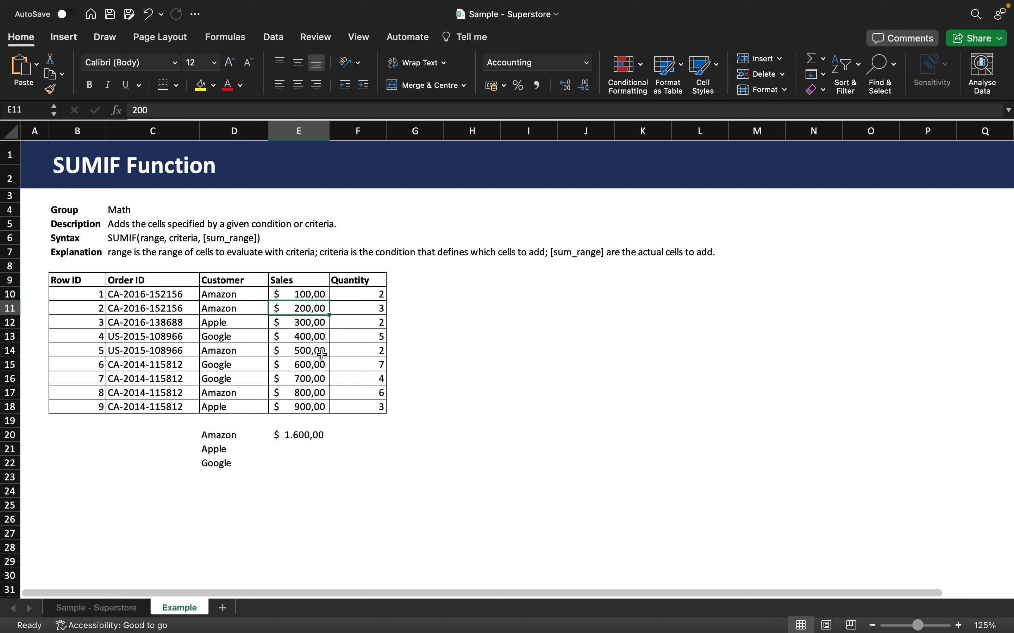
left_click(310, 346)
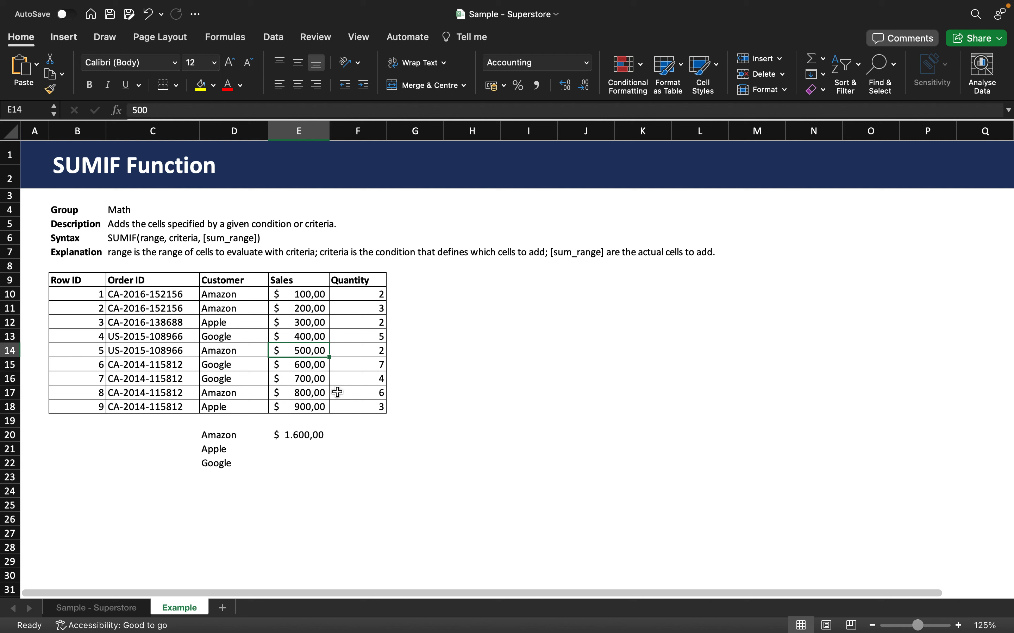
left_click(298, 394)
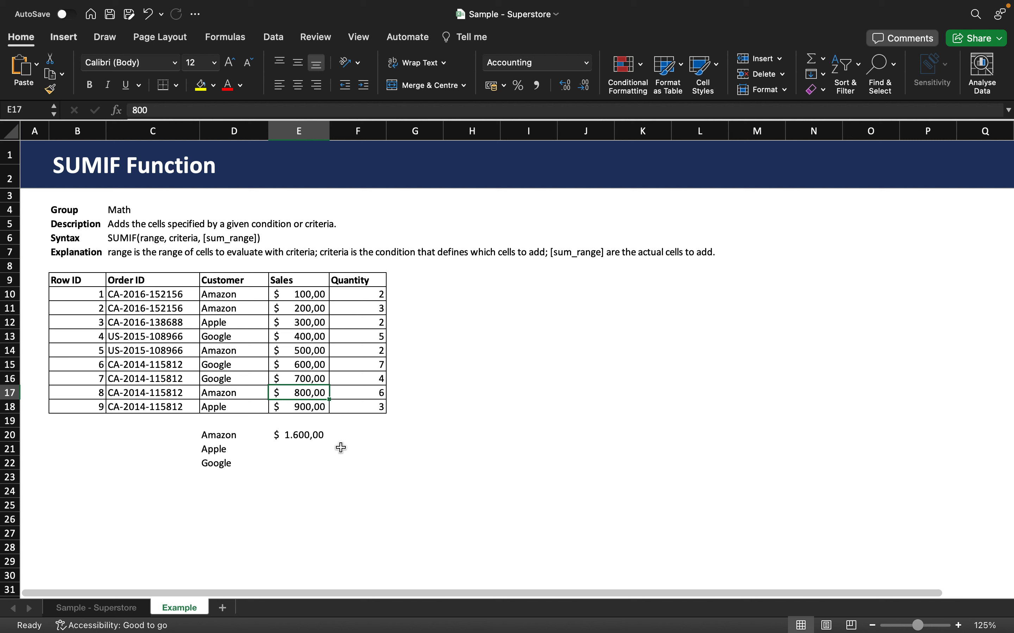
Enter =SUMIF(D10:D18;"Apple";E10:E18) in E21 to total the Apple sales.
left_click(301, 450)
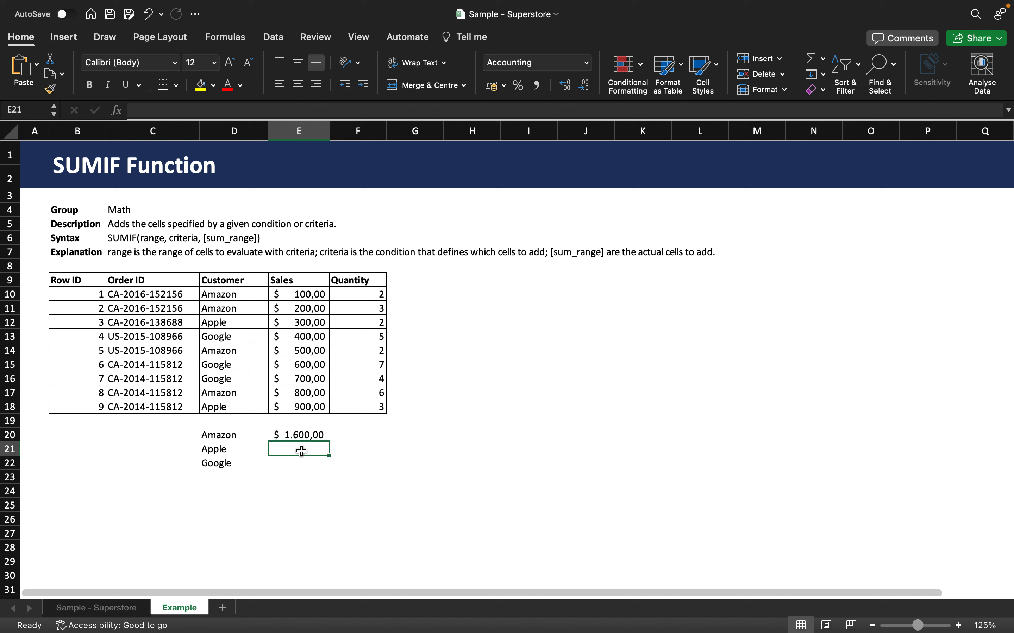
type("=S")
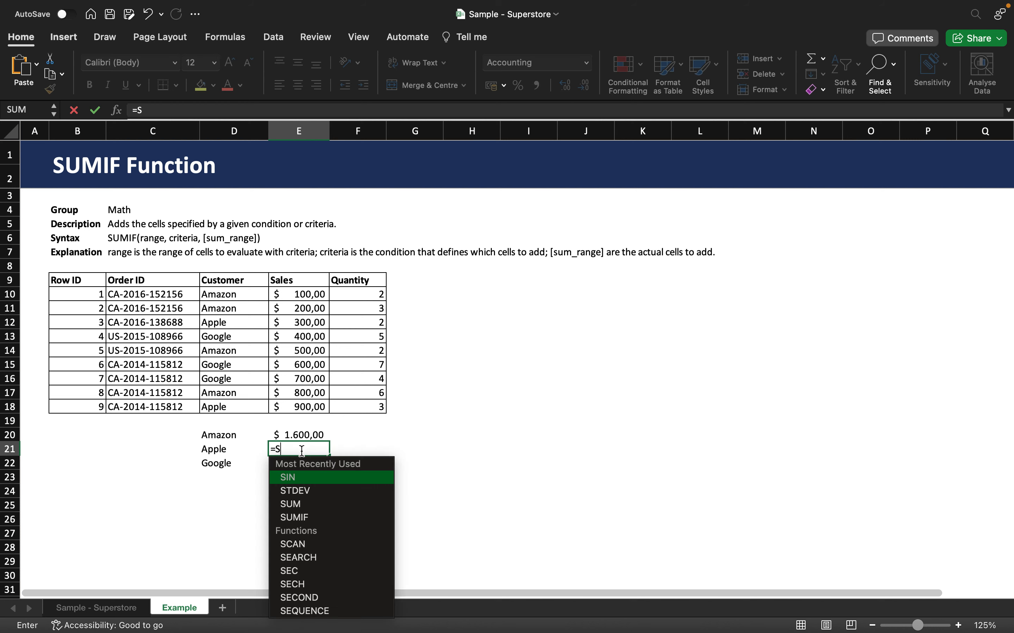
type("UMIF(")
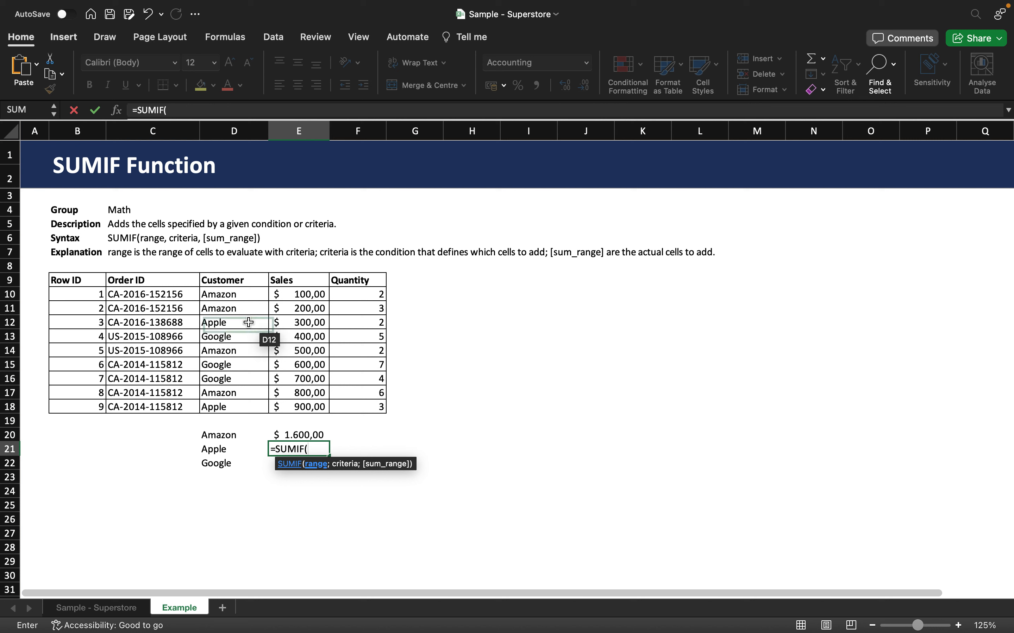
left_click_drag(235, 295, 220, 408)
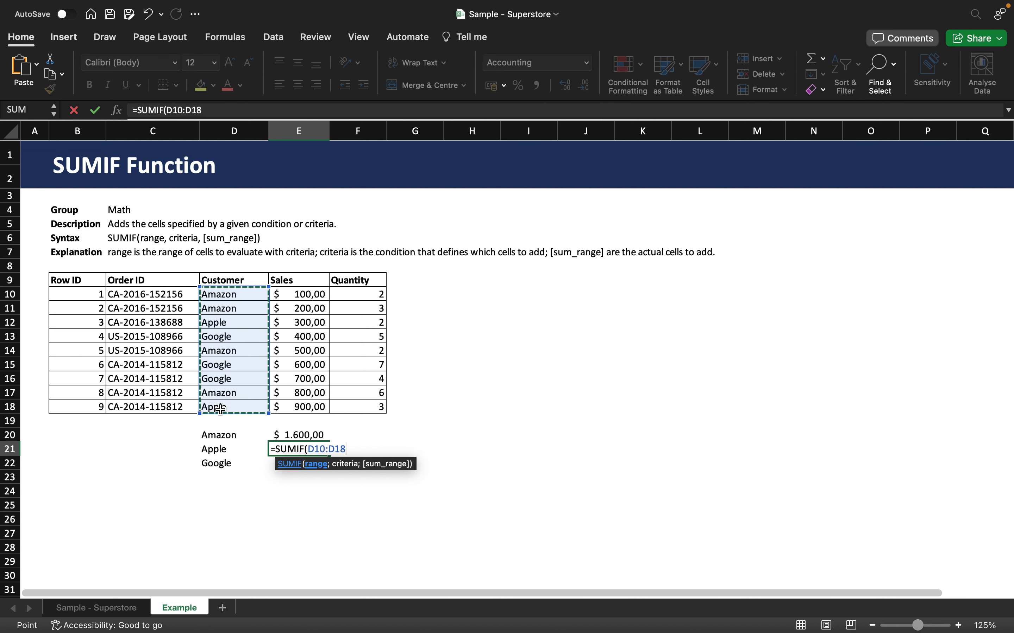
type(";")
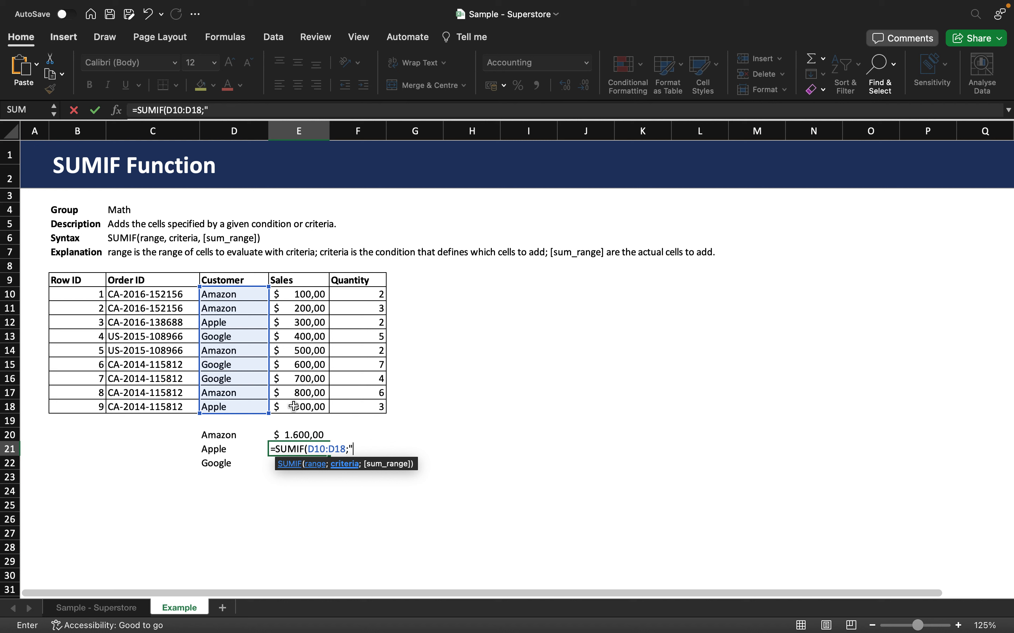
type("Apple\";")
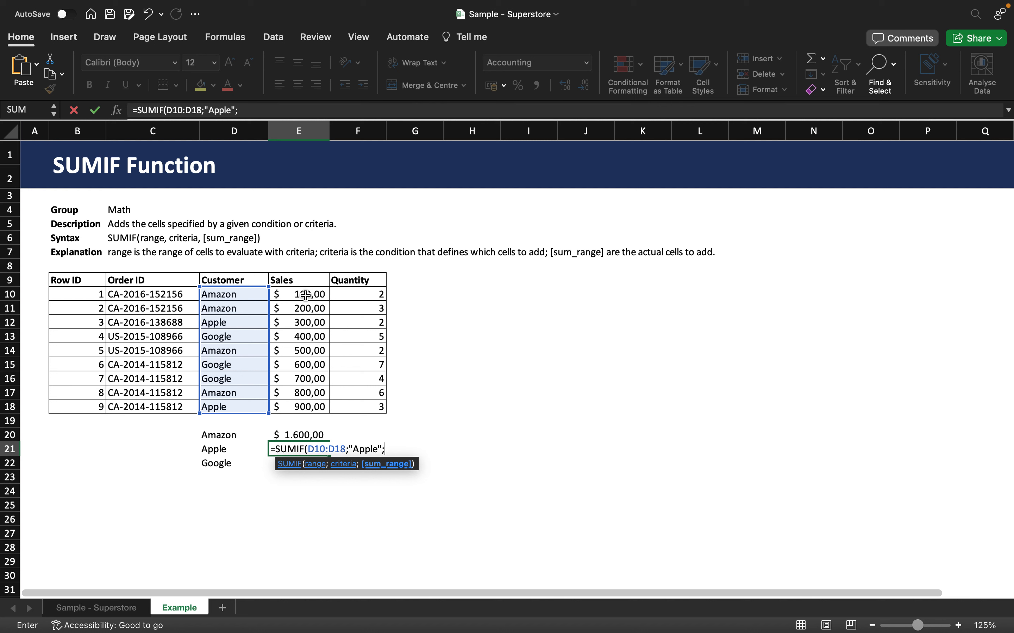
left_click_drag(306, 295, 278, 406)
type(")")
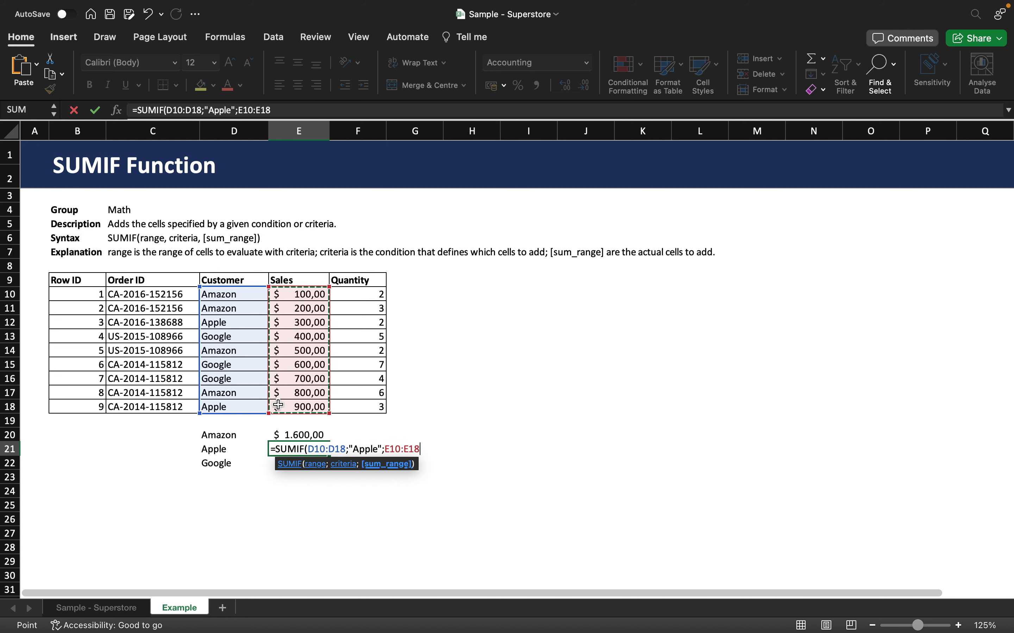
key("Return")
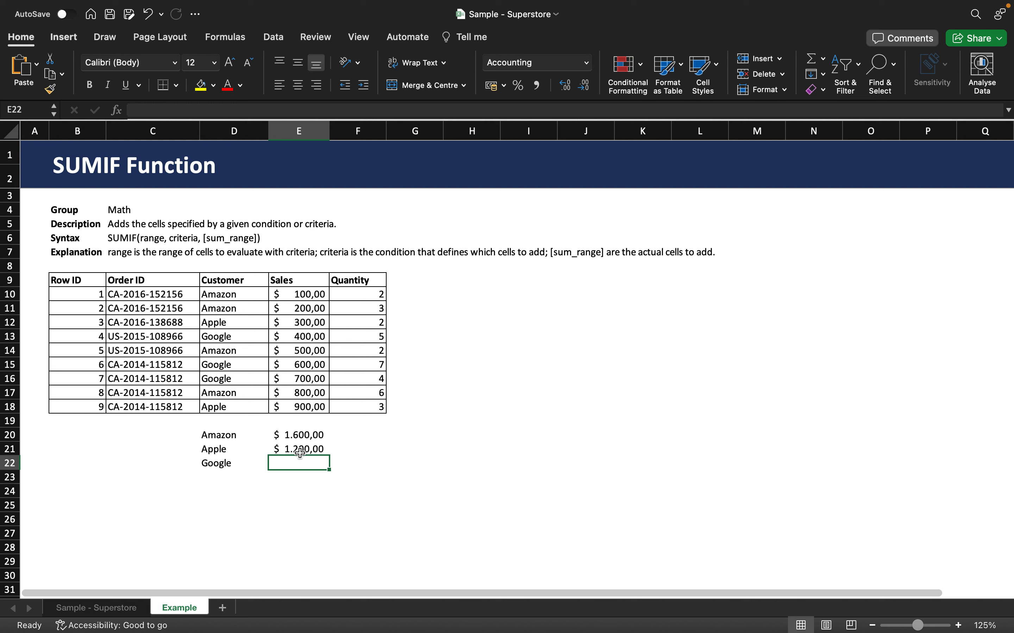
Check the Apple total against the individual Apple sales amounts in E18 and E12.
left_click(220, 409)
left_click(292, 410)
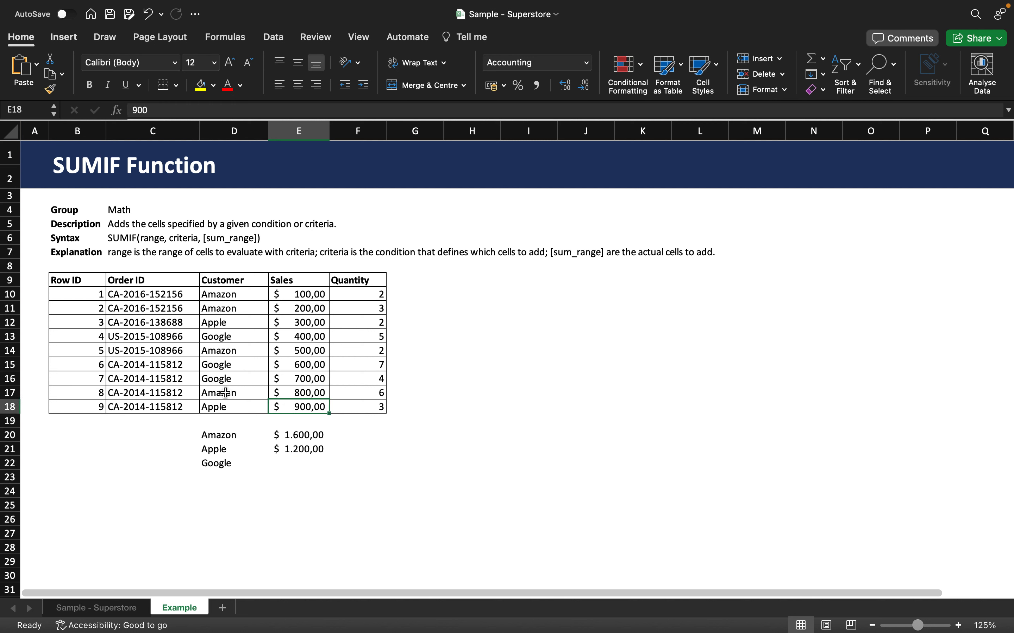
left_click(311, 321)
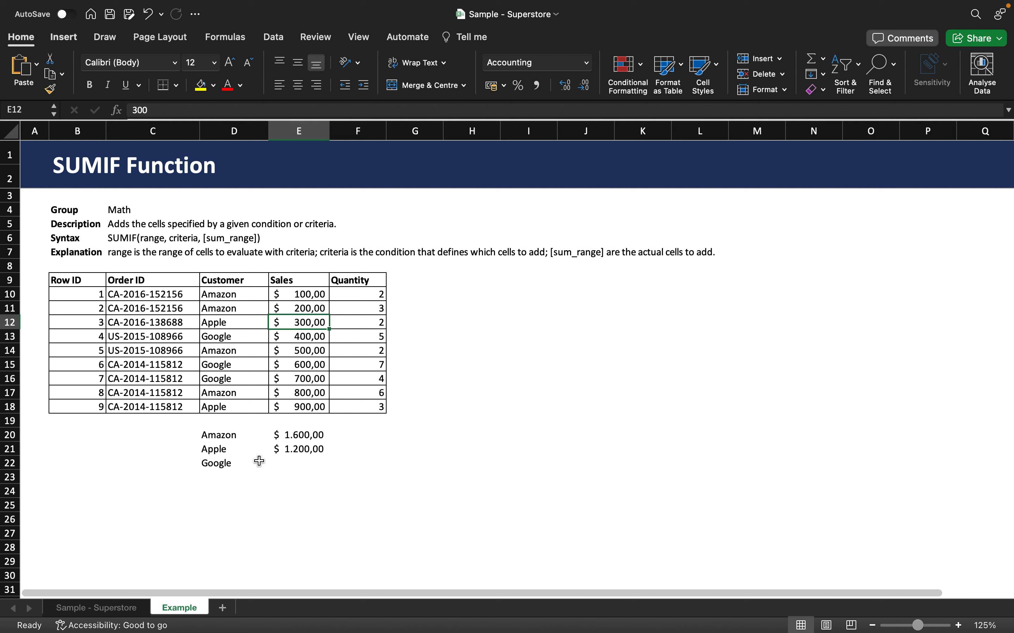
Enter =SUMIF(D10:D18;"Googgle";E10:E18) in E22, beside the Google label.
left_click(297, 464)
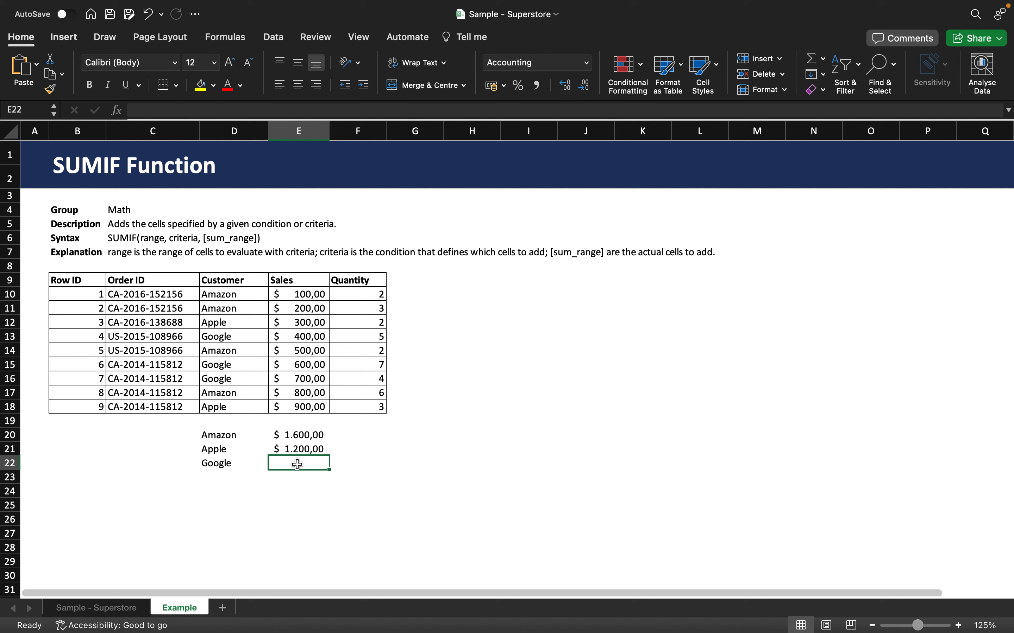
type("=")
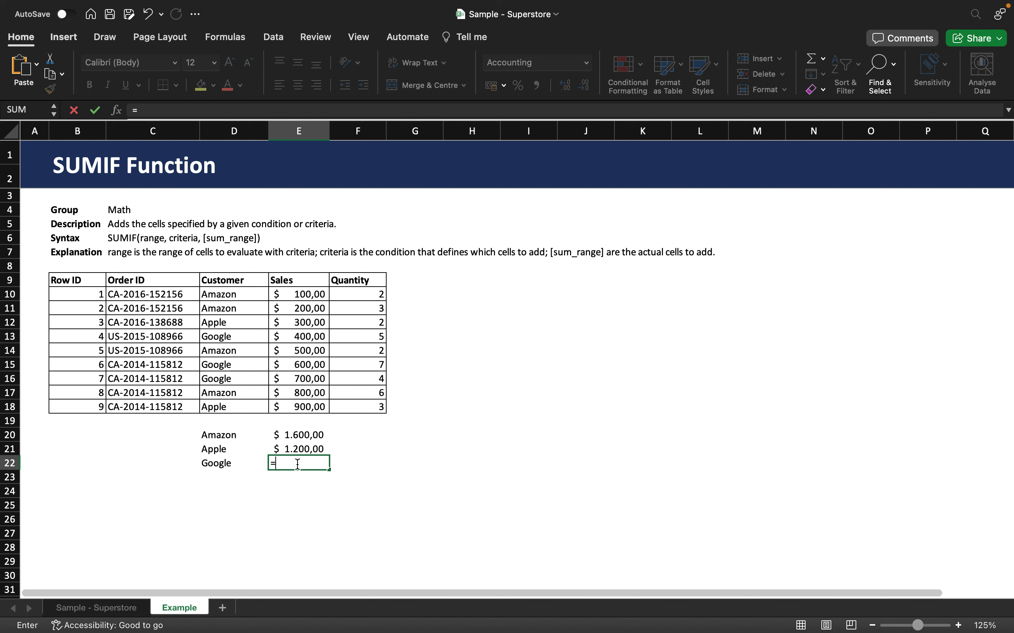
type("SUMIF")
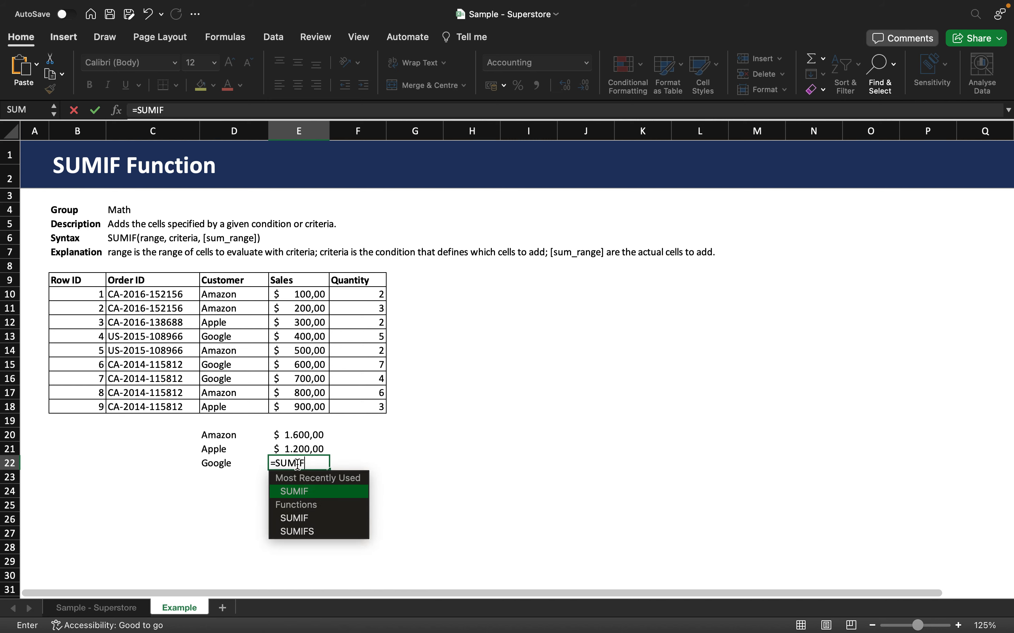
type("(")
left_click_drag(210, 294, 215, 407)
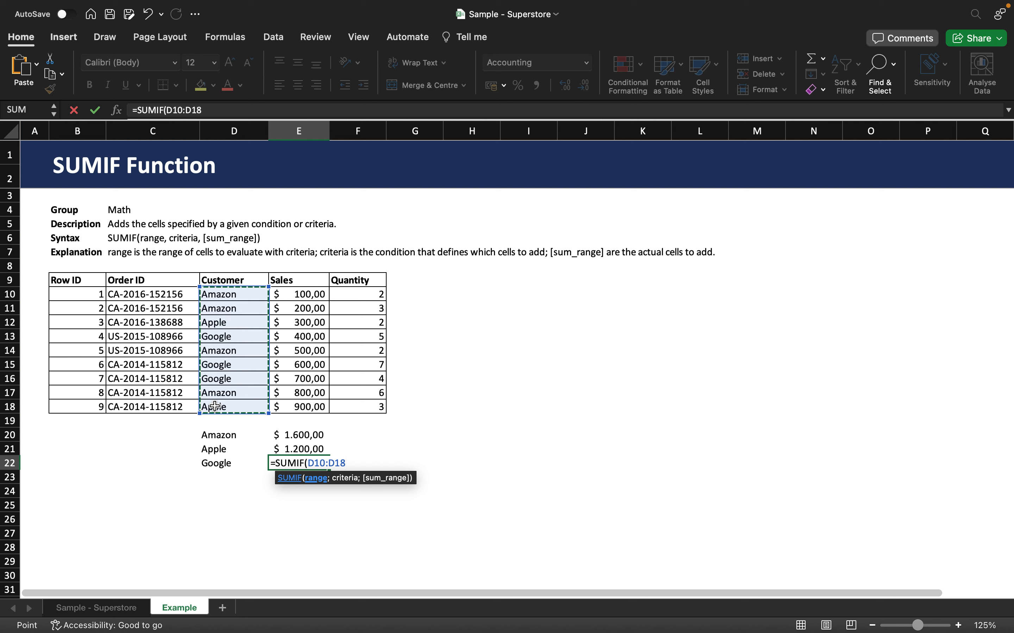
type(";")
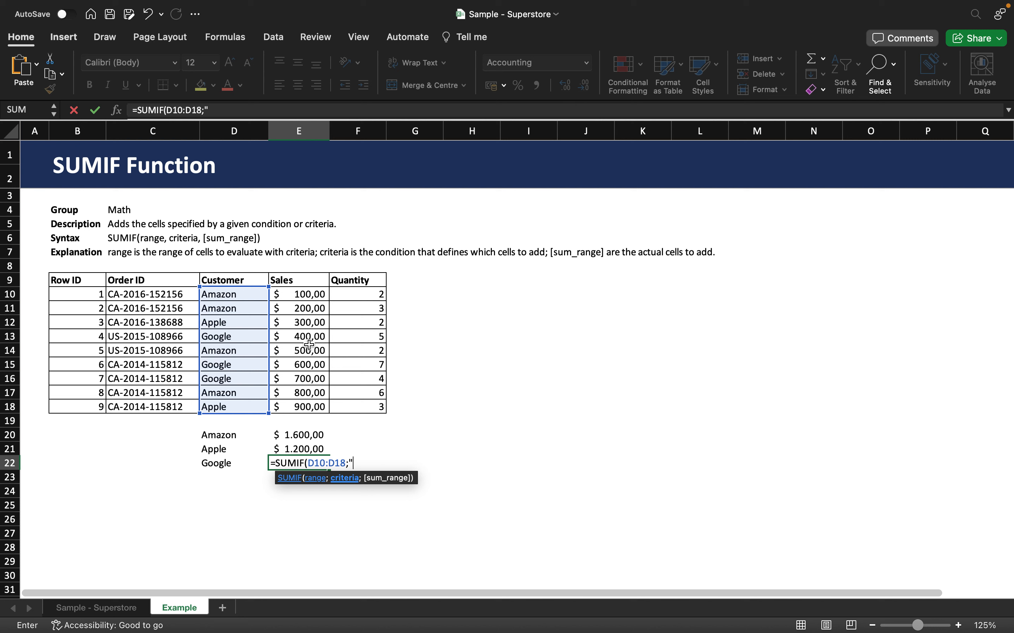
type("\"Google\"")
left_click(376, 468)
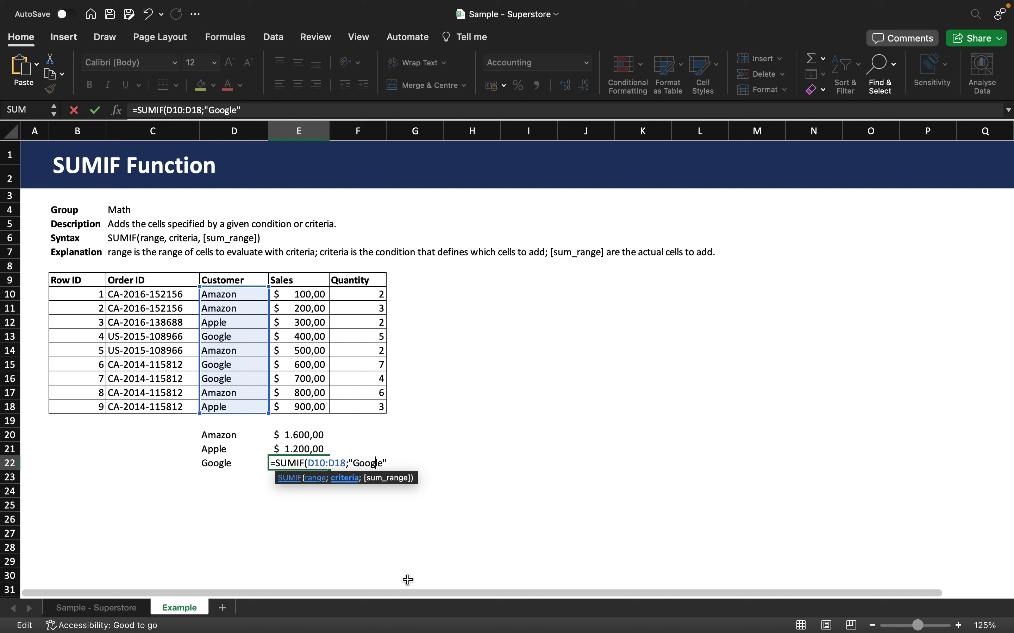
type("g")
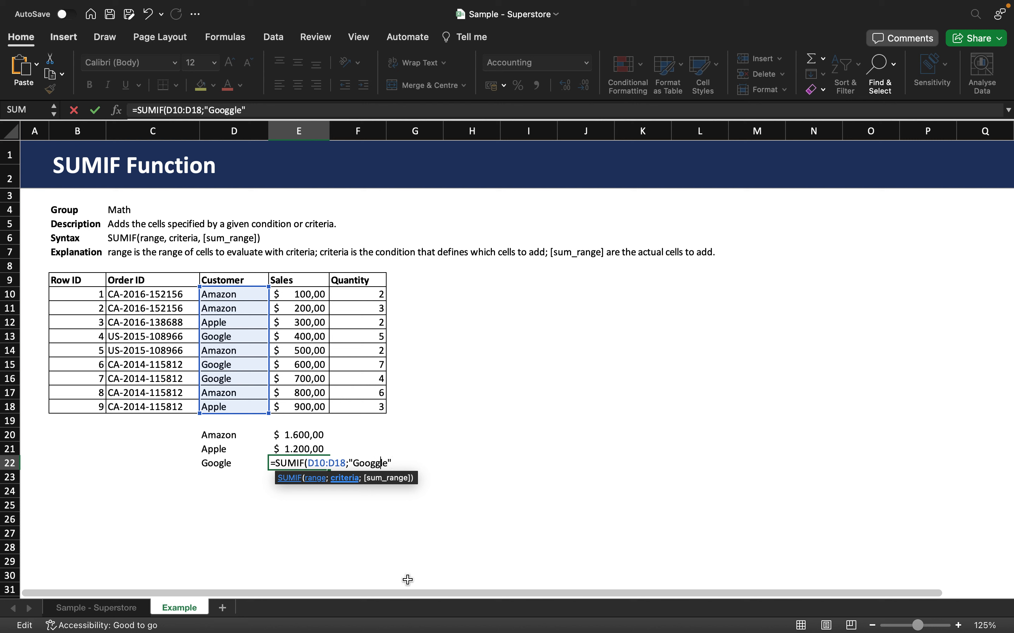
left_click(394, 463)
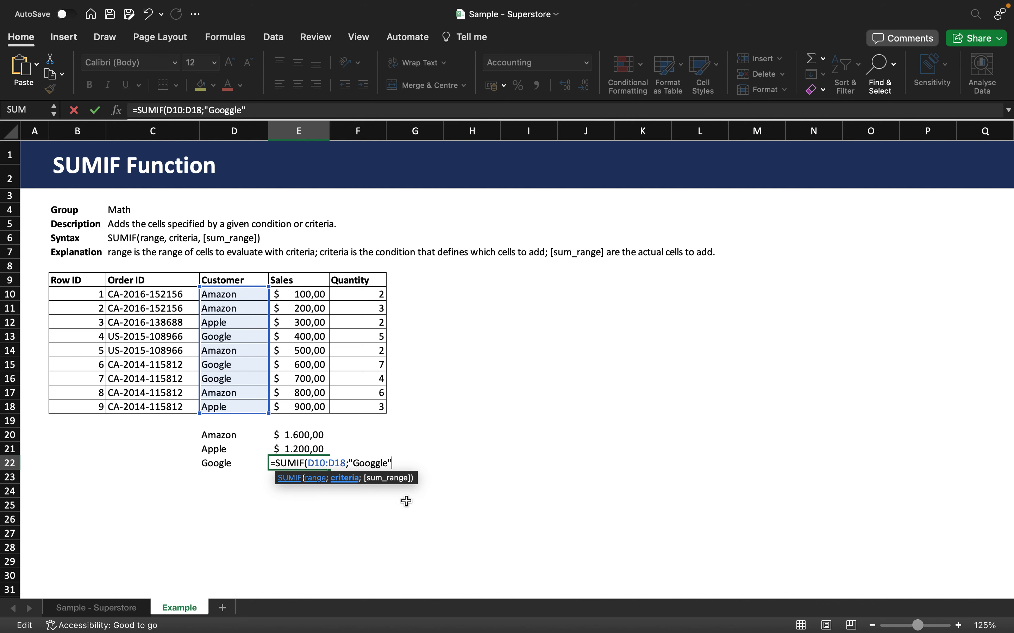
type(";")
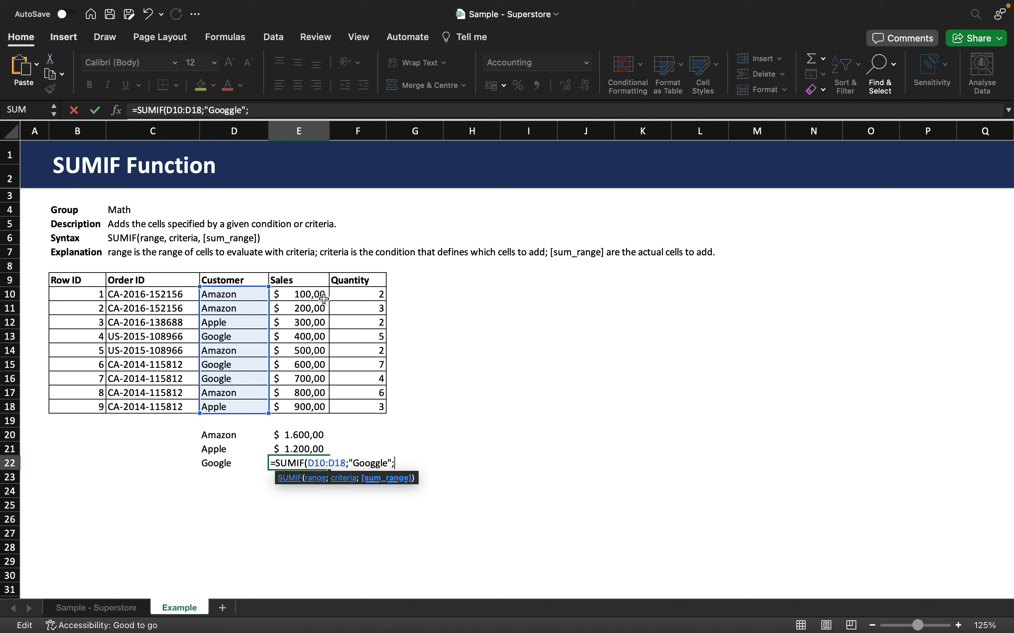
left_click_drag(311, 294, 297, 412)
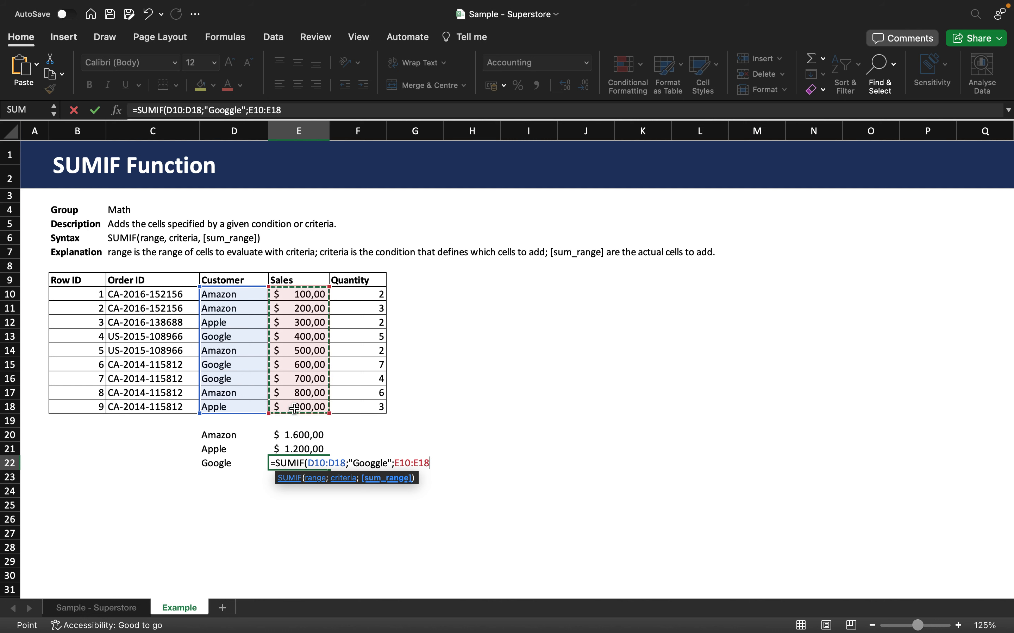
type(")")
key("Return")
Correct the criteria text in the E22 SUMIF formula to "Google".
left_click(323, 461)
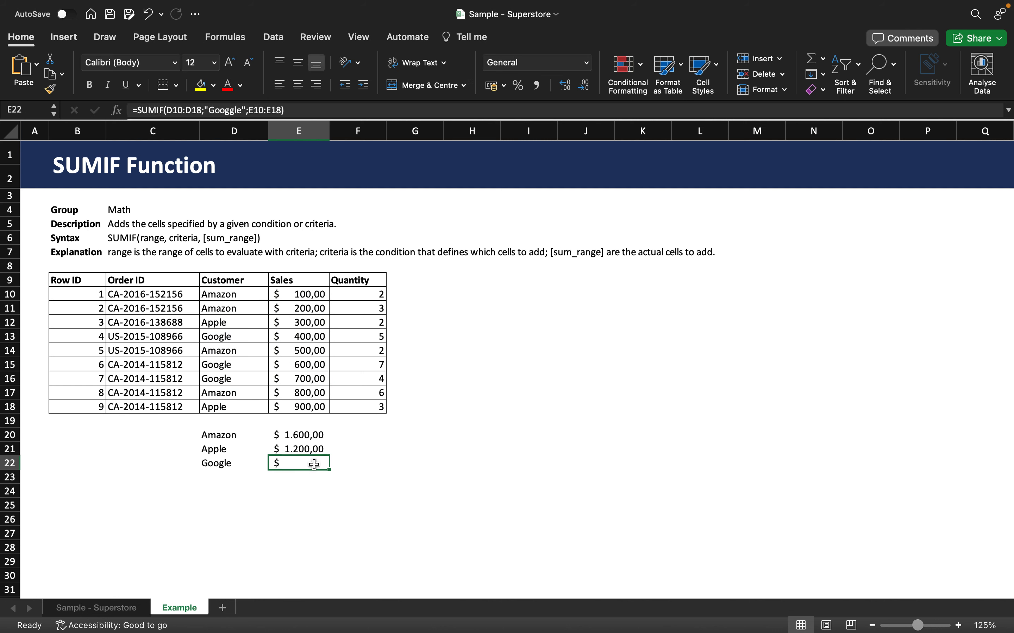
left_click(236, 110)
key("BackSpace")
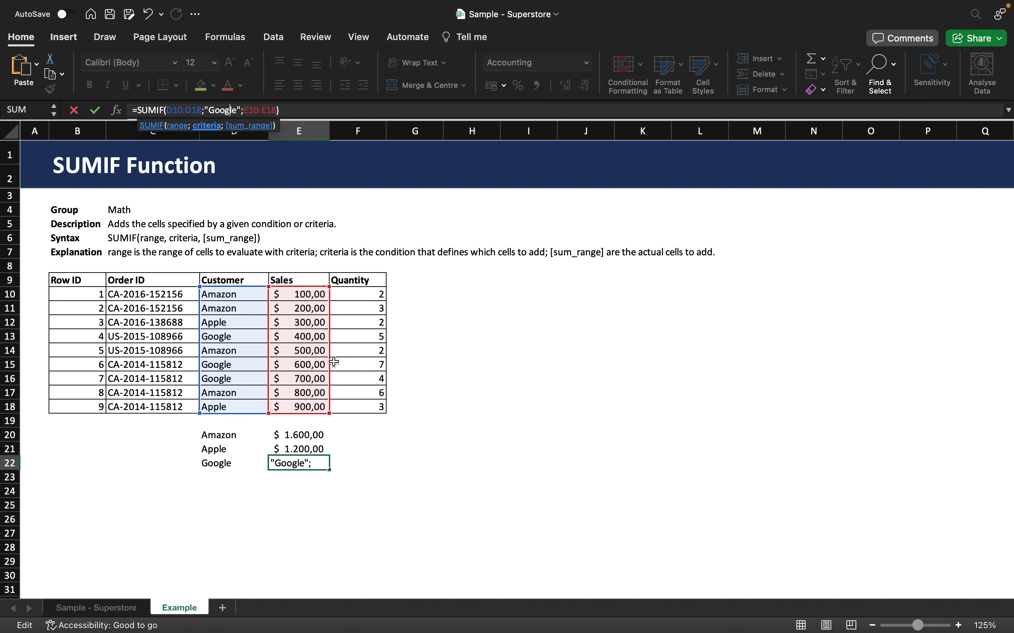
key("Return")
left_click(295, 461)
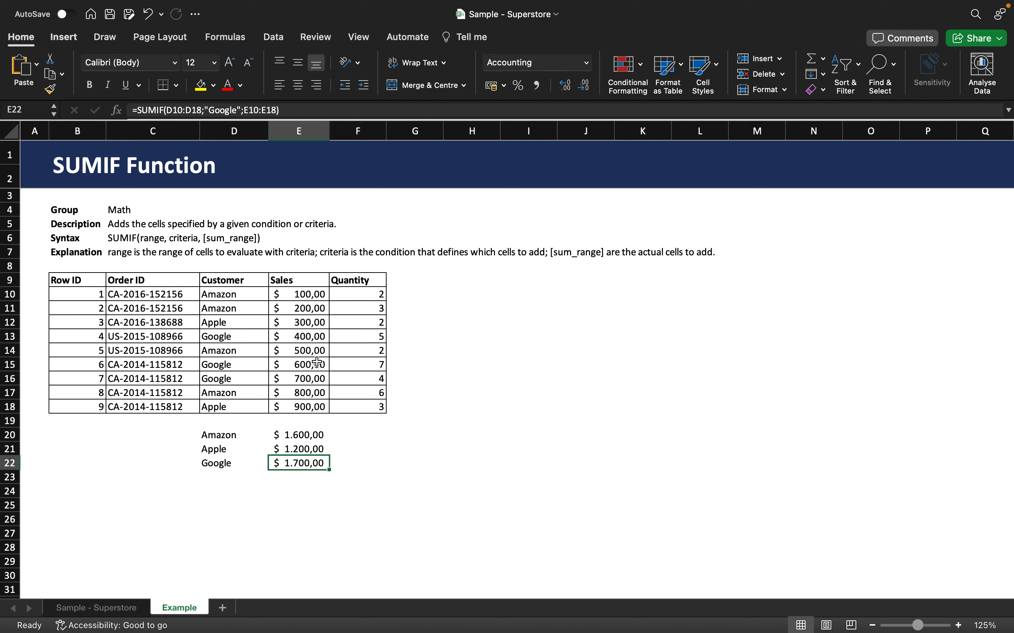
Check the Google total in E22 against the Google sales amounts in E13, E15 and E16.
left_click(313, 339)
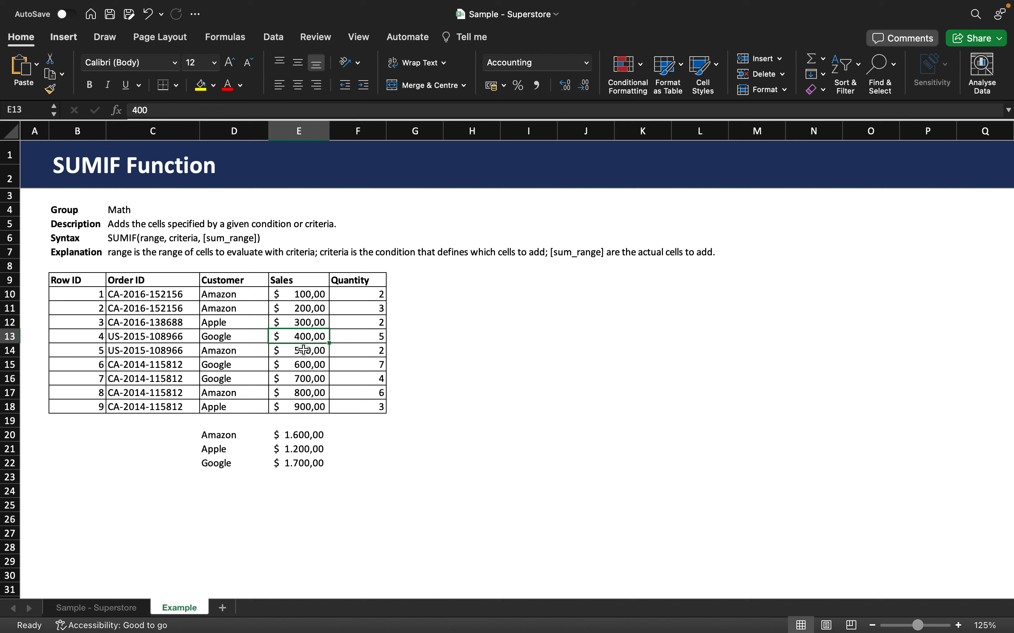
left_click(306, 365)
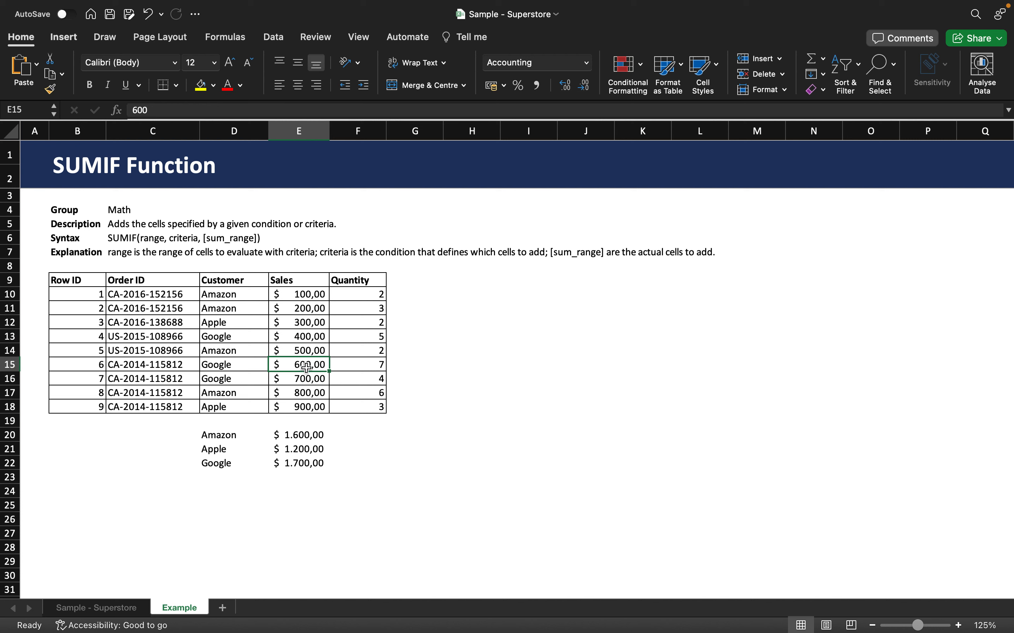
left_click(298, 382)
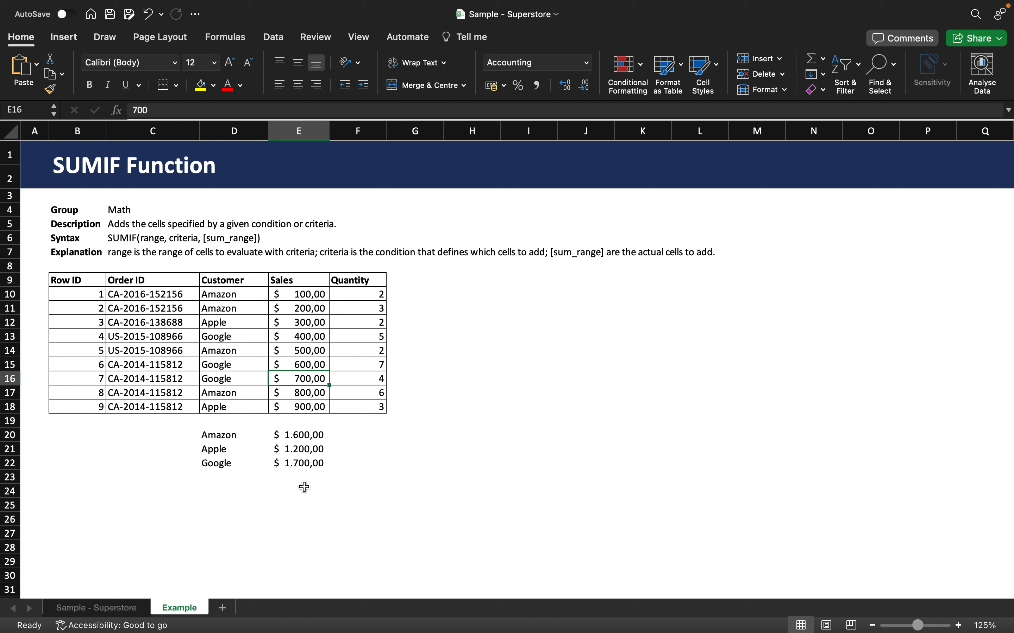
left_click(311, 464)
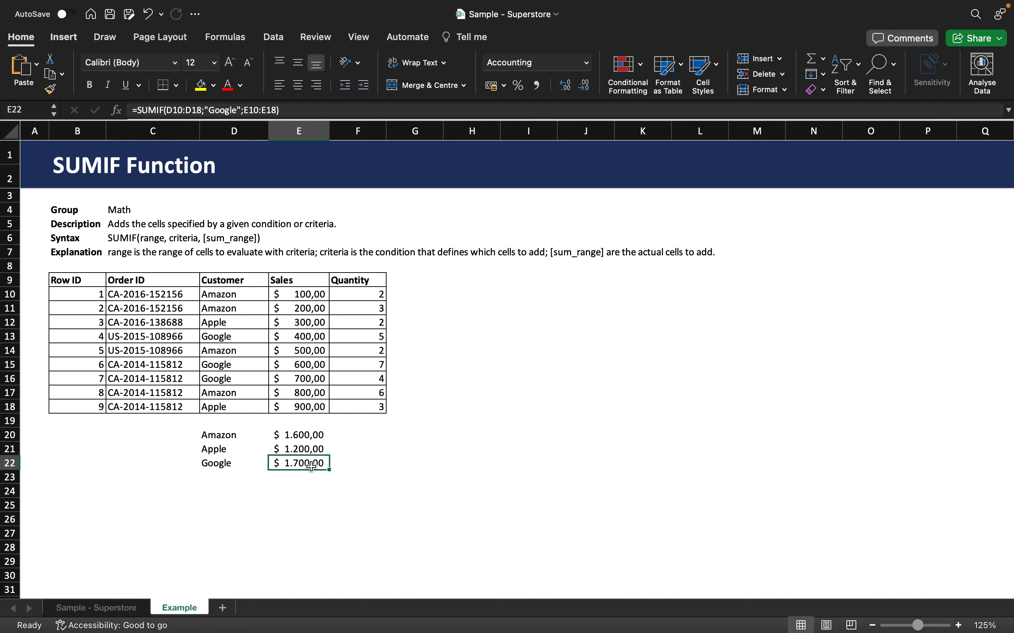